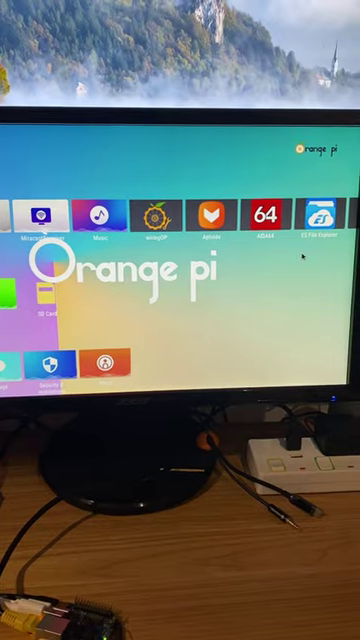
Move focus along the launcher app row onto ES File Explorer
{"action": "key", "text": "Right"}
{"action": "key", "text": "Right"}
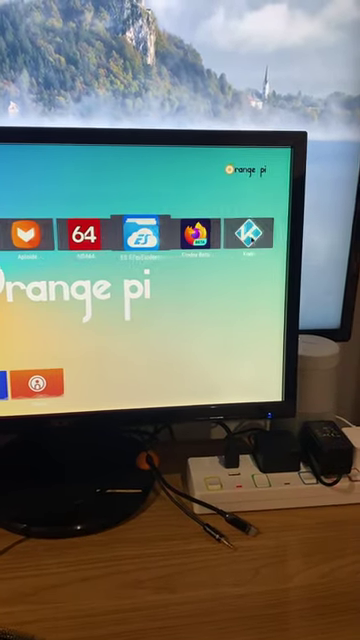